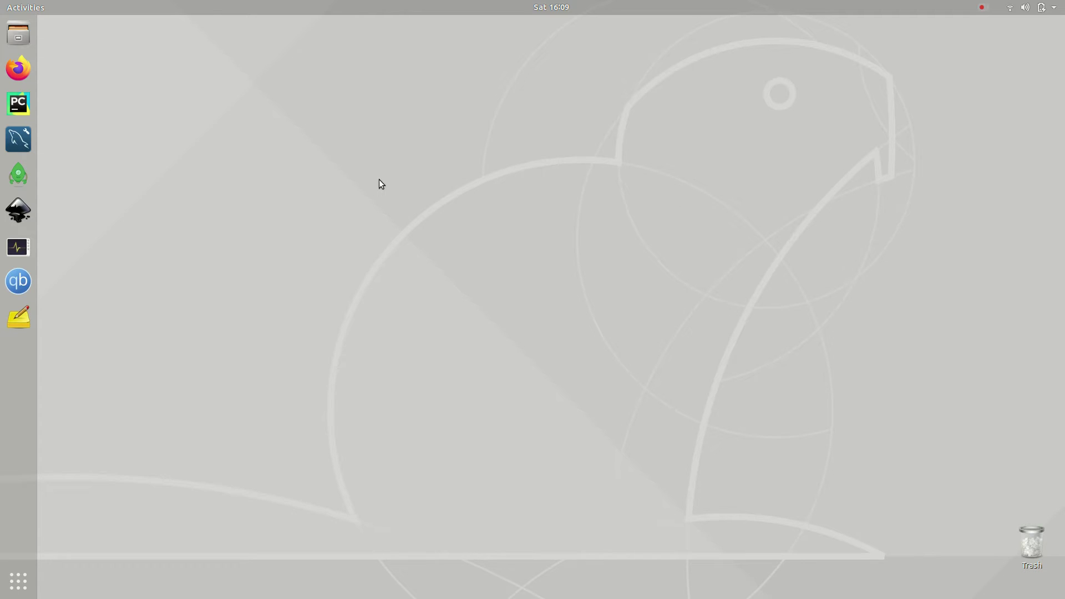
In a new, enlarged terminal, run sudo apt-get install postgresql; it reports already the newest version
{"action": "key", "text": "ctrl+alt+t"}
{"action": "key", "text": "ctrl+plus"}
{"action": "key", "text": "ctrl+plus"}
{"action": "key", "text": "ctrl+plus"}
{"action": "key", "text": "ctrl+plus"}
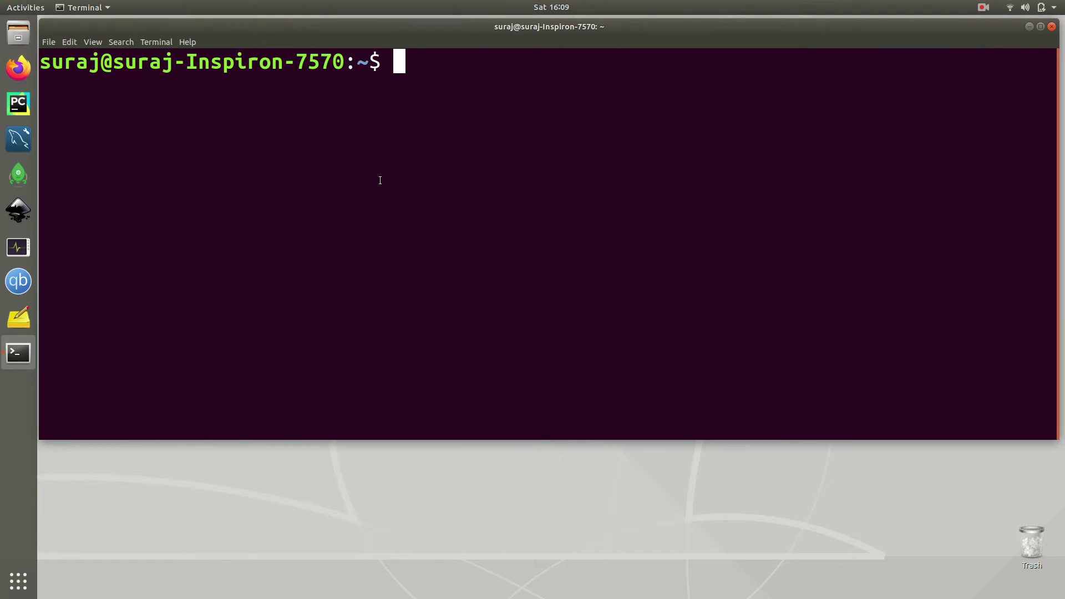
{"action": "type", "text": "sudo "}
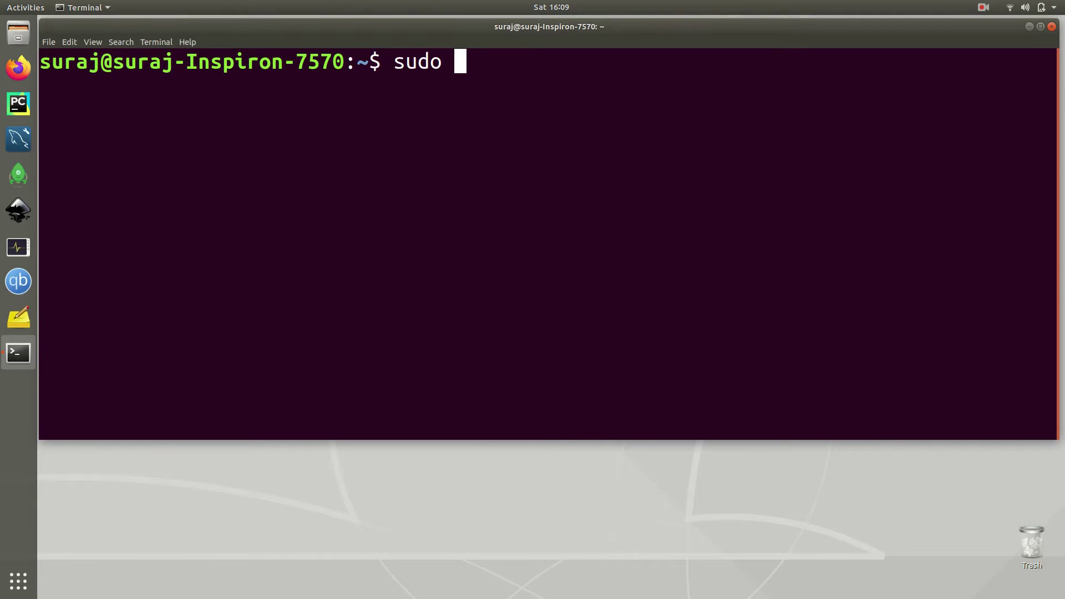
{"action": "type", "text": "apt-get install "}
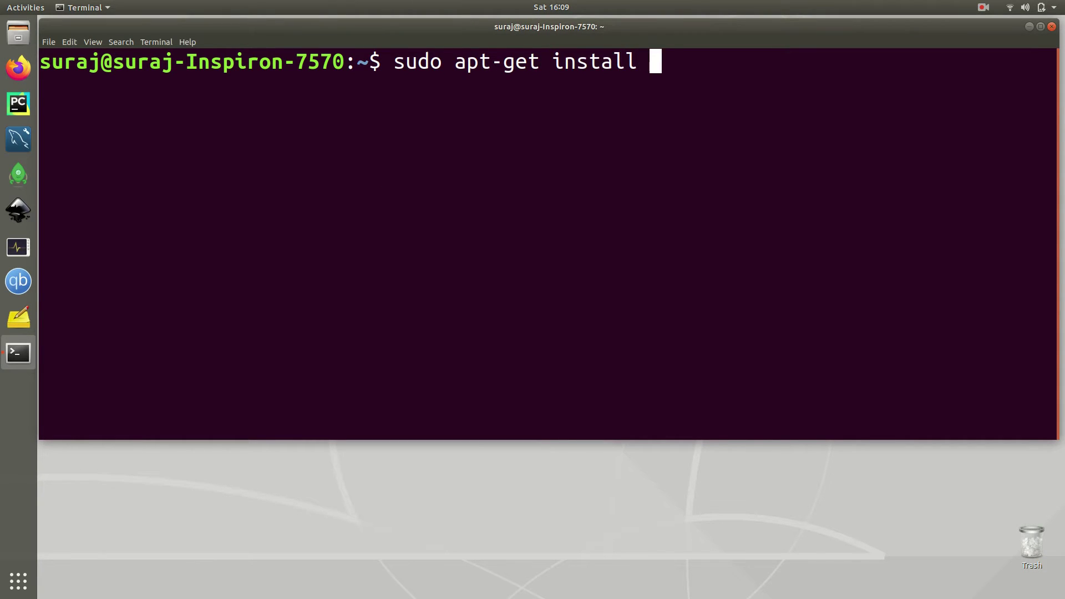
{"action": "type", "text": "postgres"}
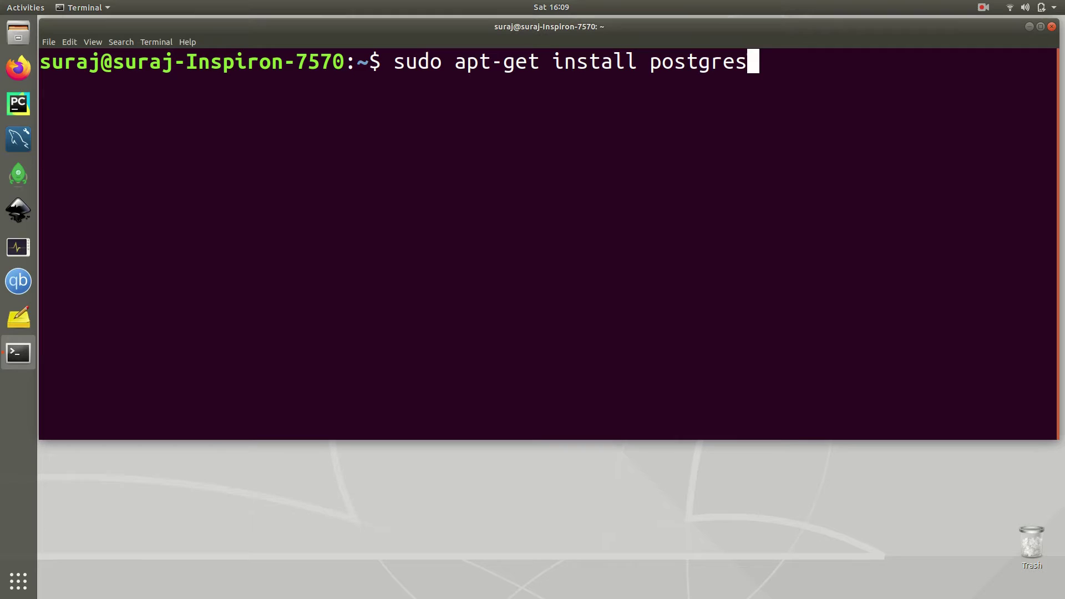
{"action": "type", "text": "ql"}
{"action": "key", "text": "Return"}
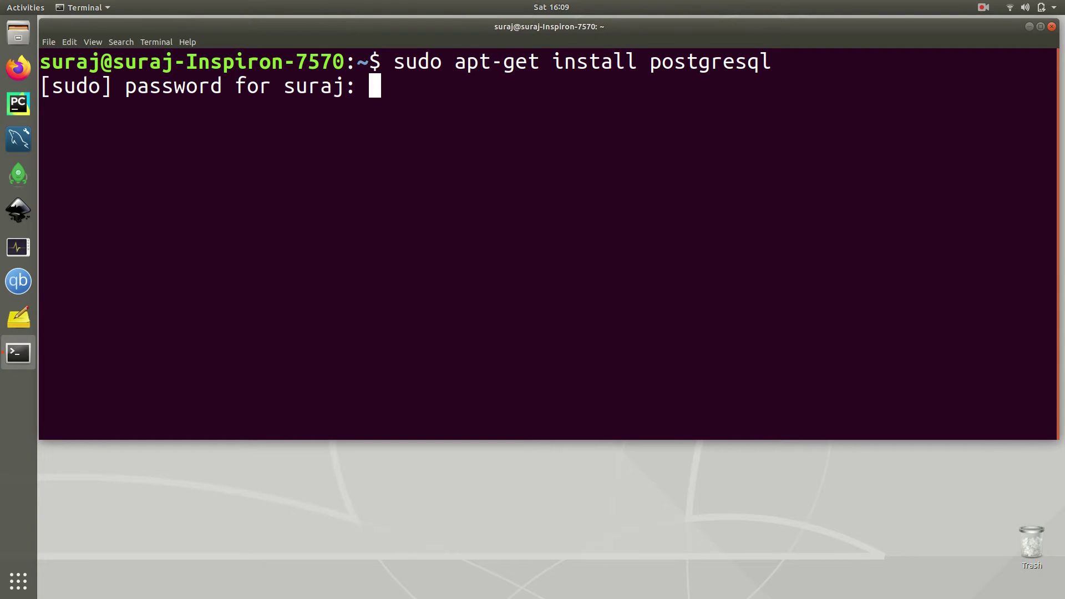
{"action": "key", "text": "Return"}
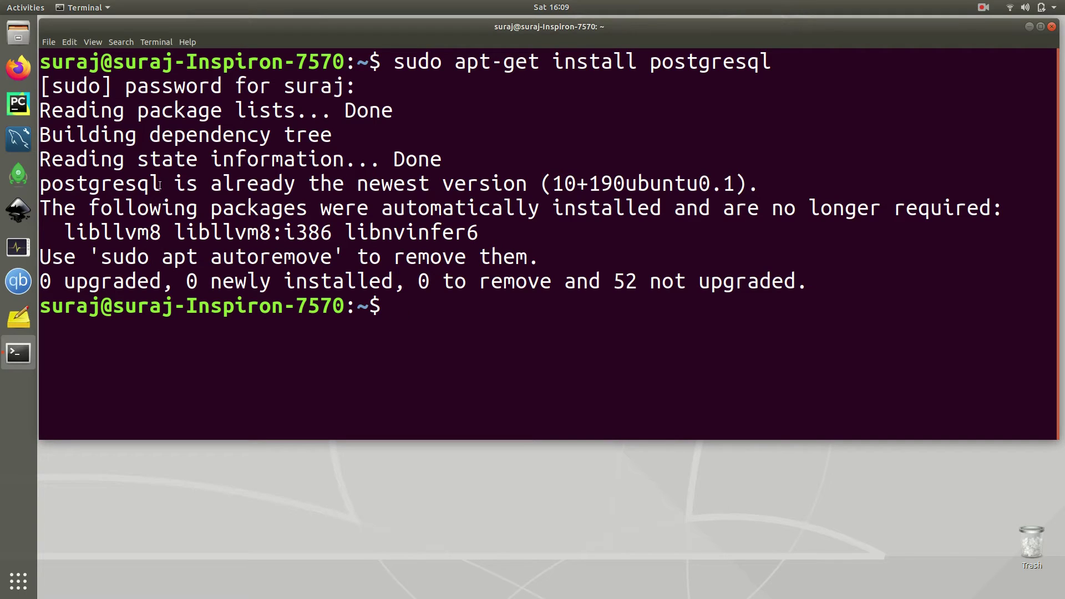
{"action": "left_click_drag", "start_coordinate": [163, 184], "coordinate": [40, 184]}
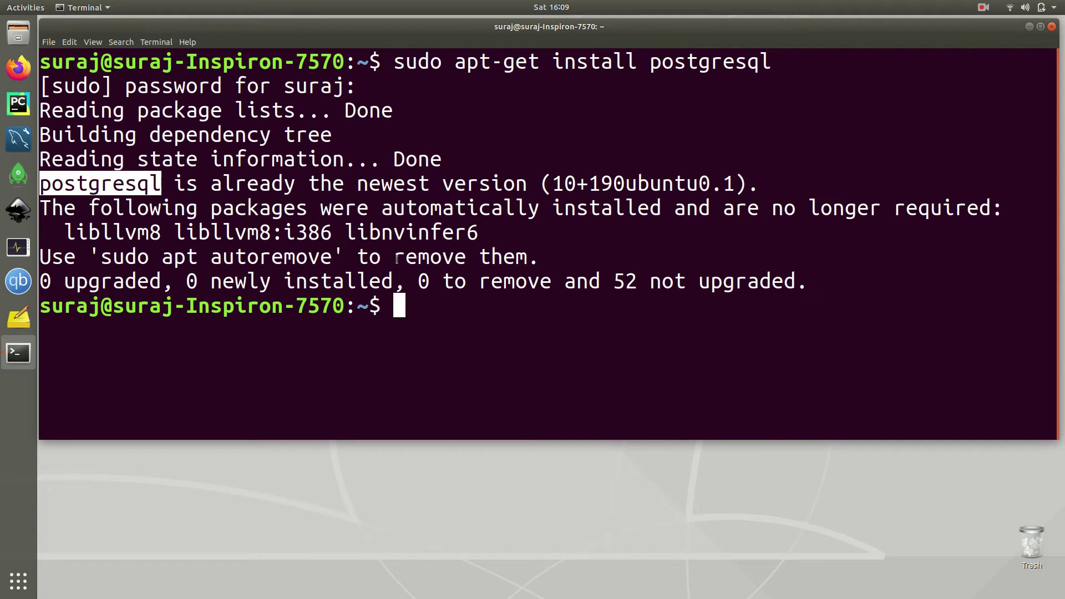
{"action": "left_click", "coordinate": [414, 299]}
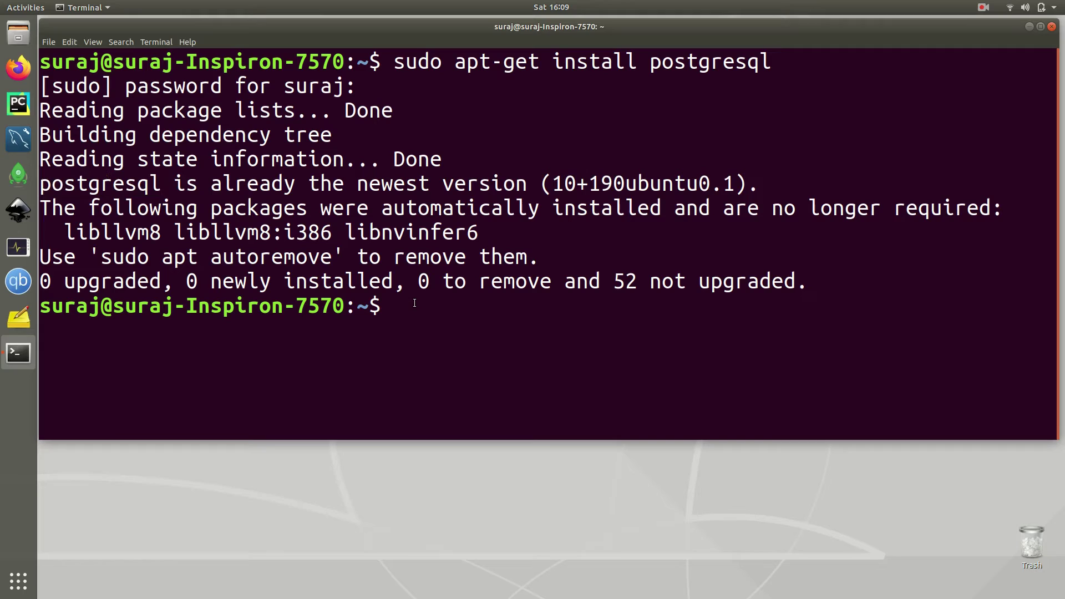
{"action": "type", "text": "clear"}
Clear the screen and start a login shell as postgres with 'sudo -i -u postgres'
{"action": "key", "text": "Return"}
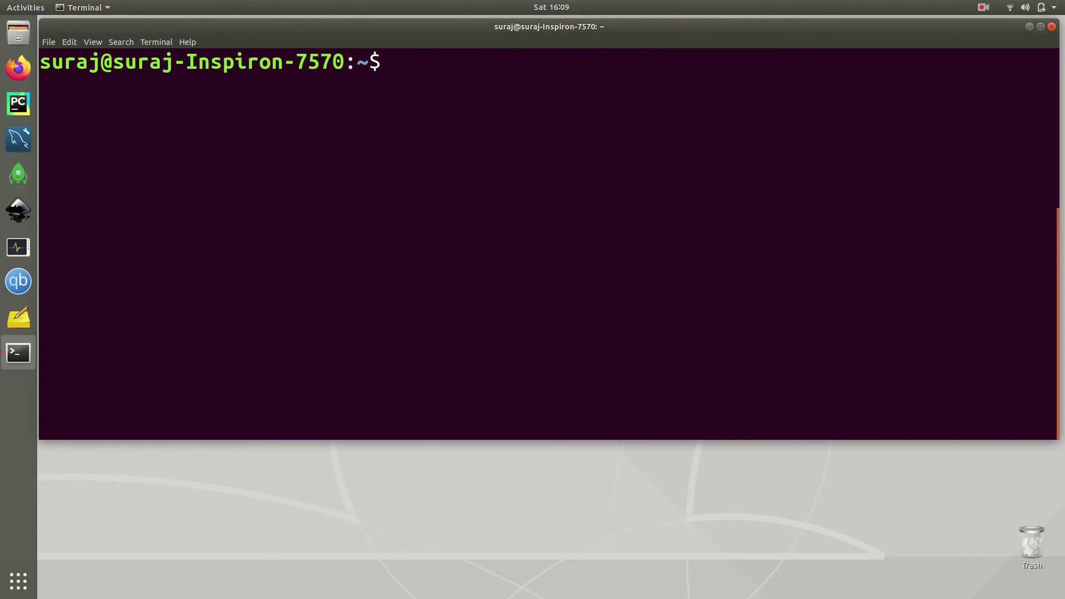
{"action": "type", "text": "sudo"}
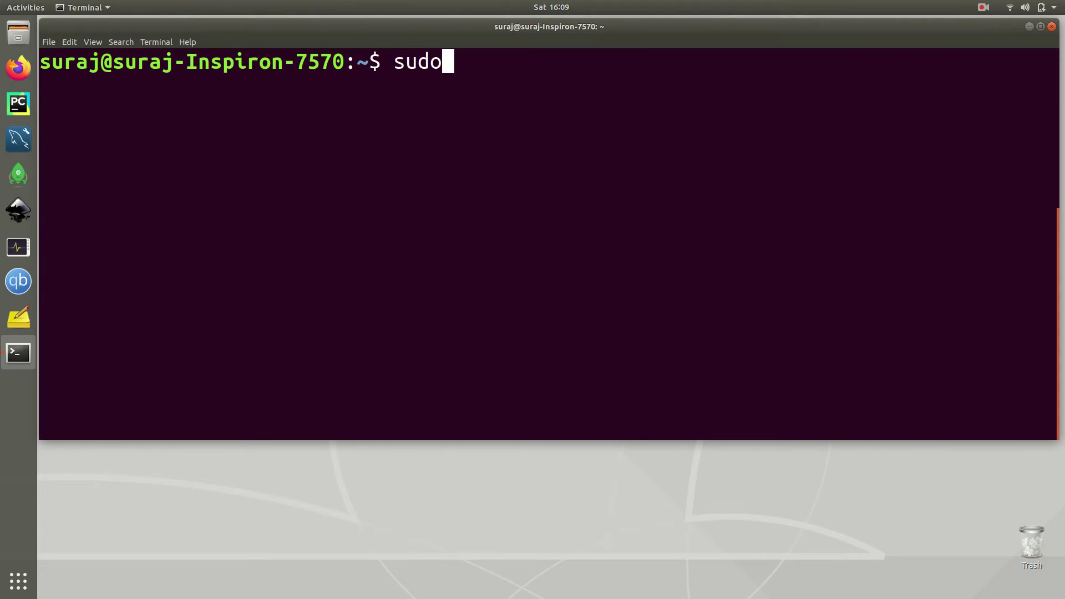
{"action": "type", "text": " -i "}
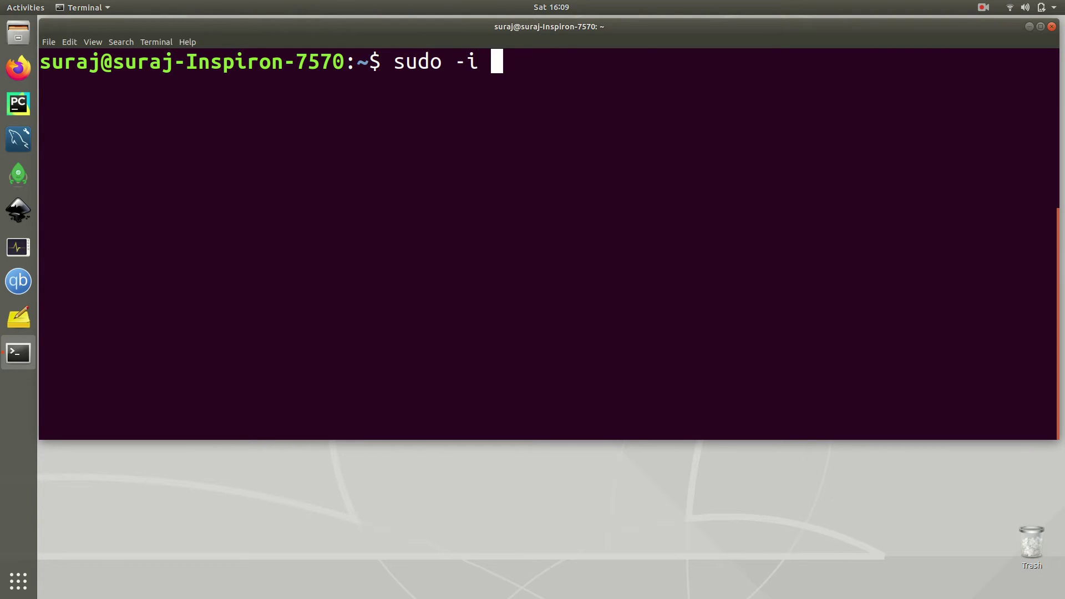
{"action": "type", "text": "-u post"}
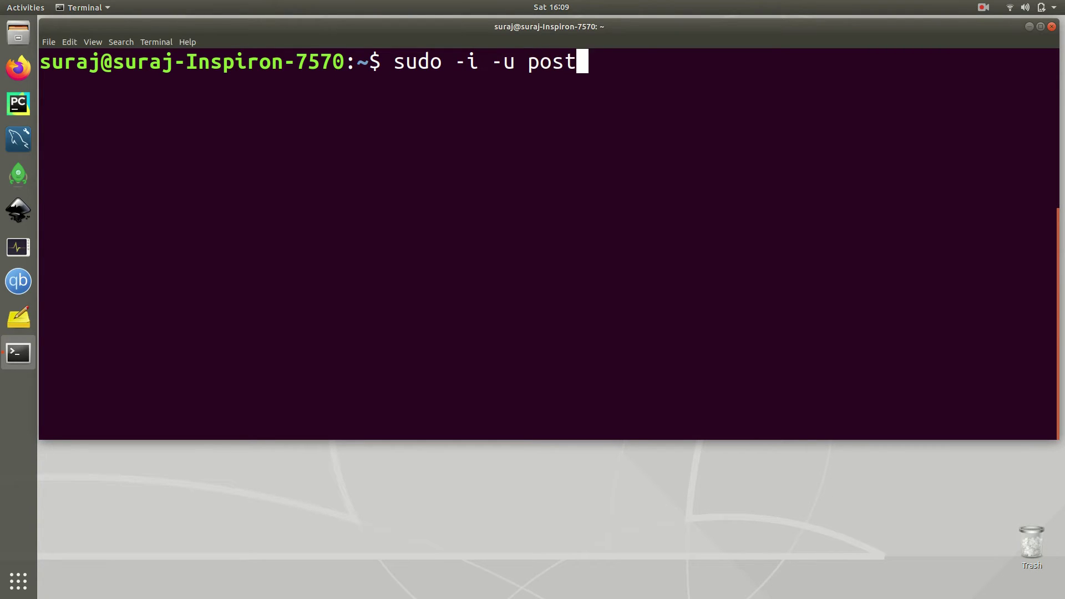
{"action": "type", "text": "gres"}
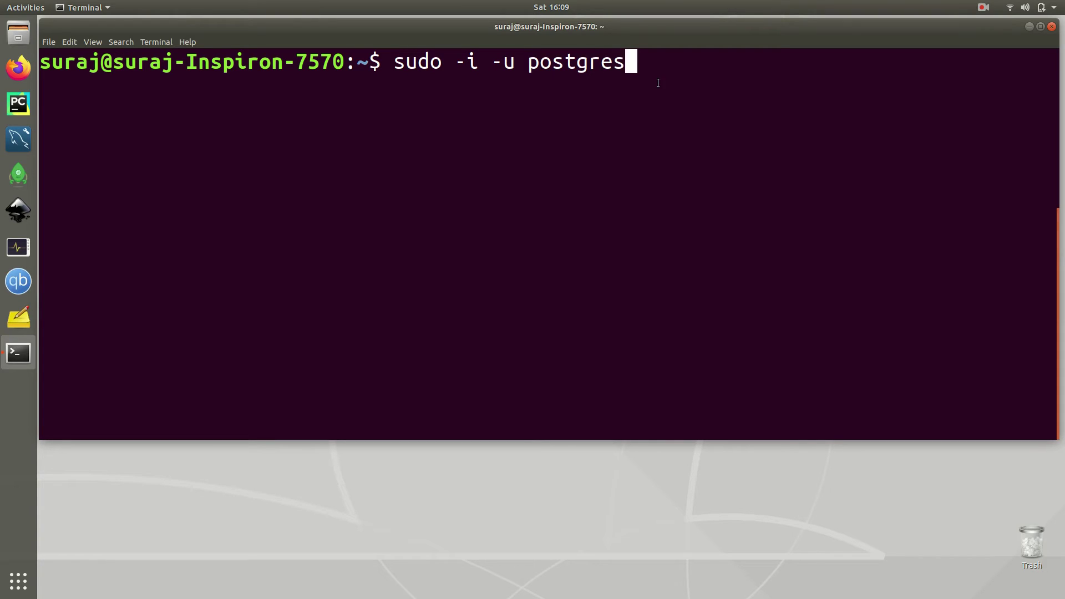
{"action": "left_click_drag", "start_coordinate": [634, 64], "coordinate": [530, 65]}
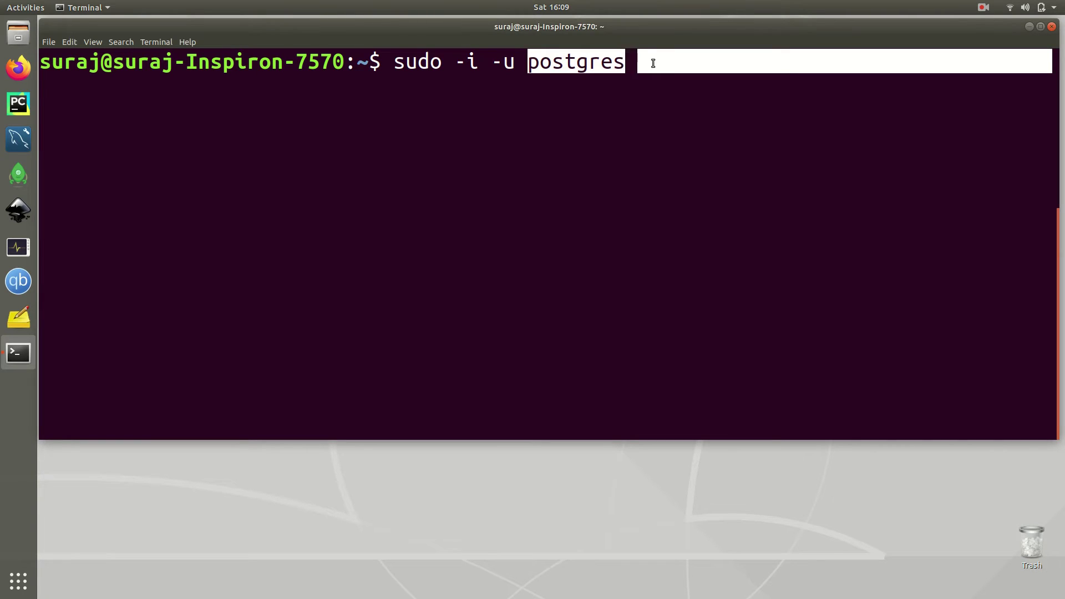
{"action": "key", "text": "Return"}
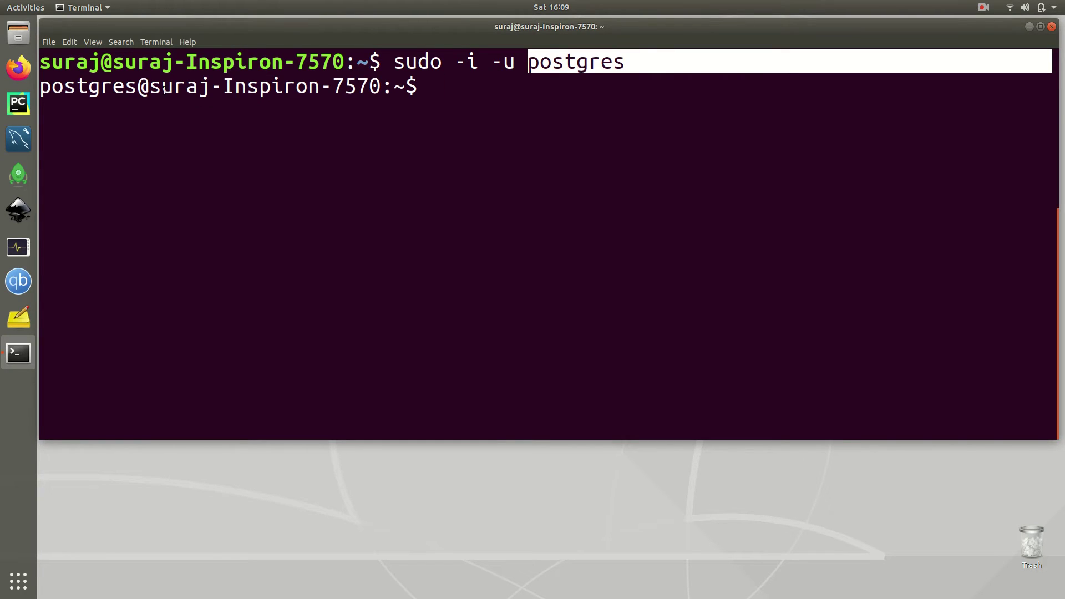
{"action": "left_click", "coordinate": [135, 87]}
{"action": "left_click_drag", "start_coordinate": [134, 86], "coordinate": [40, 86]}
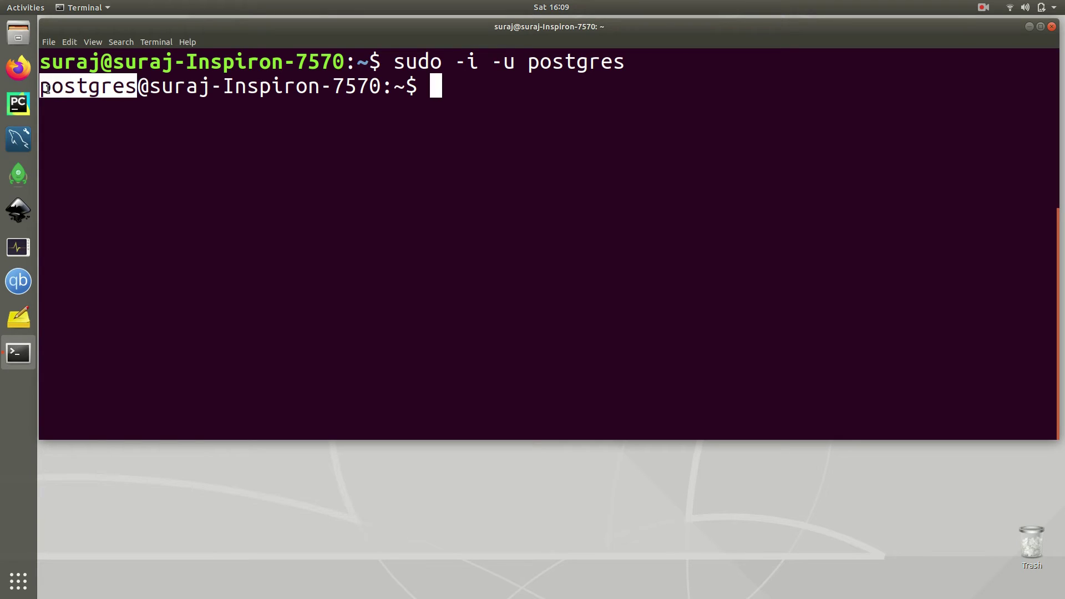
Start psql at the postgres=# prompt and run '\d', which finds no relations
{"action": "left_click", "coordinate": [395, 71]}
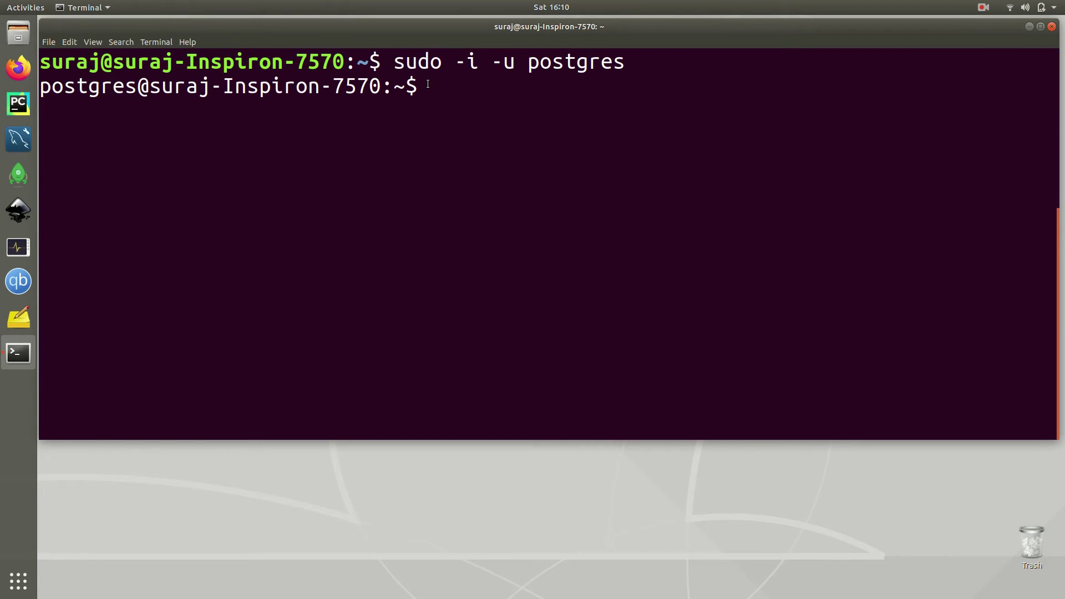
{"action": "type", "text": "ps"}
{"action": "type", "text": "ql"}
{"action": "key", "text": "Return"}
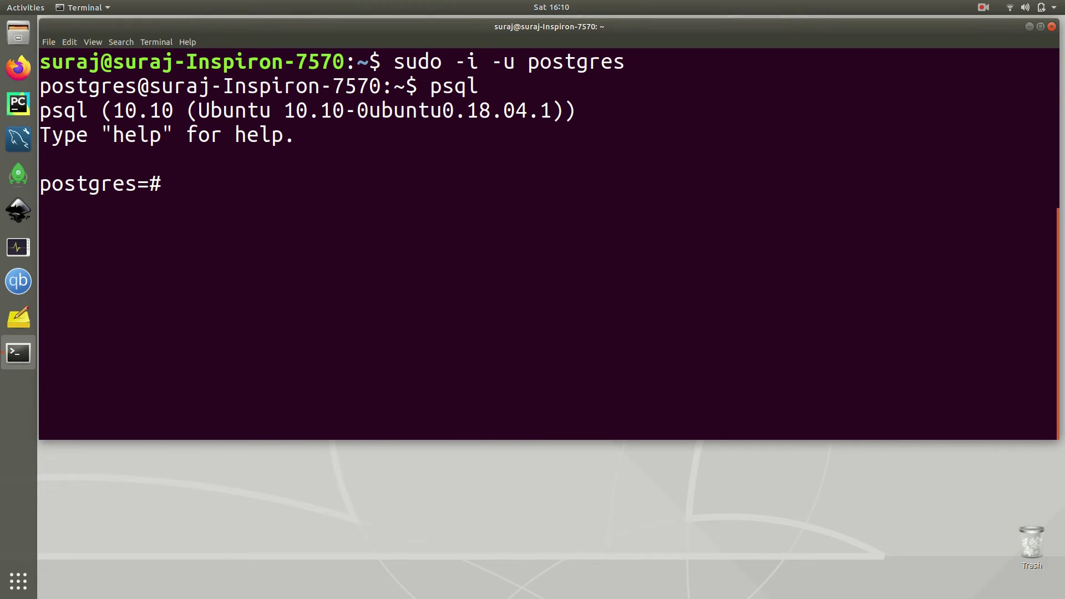
{"action": "left_click_drag", "start_coordinate": [168, 181], "coordinate": [40, 183]}
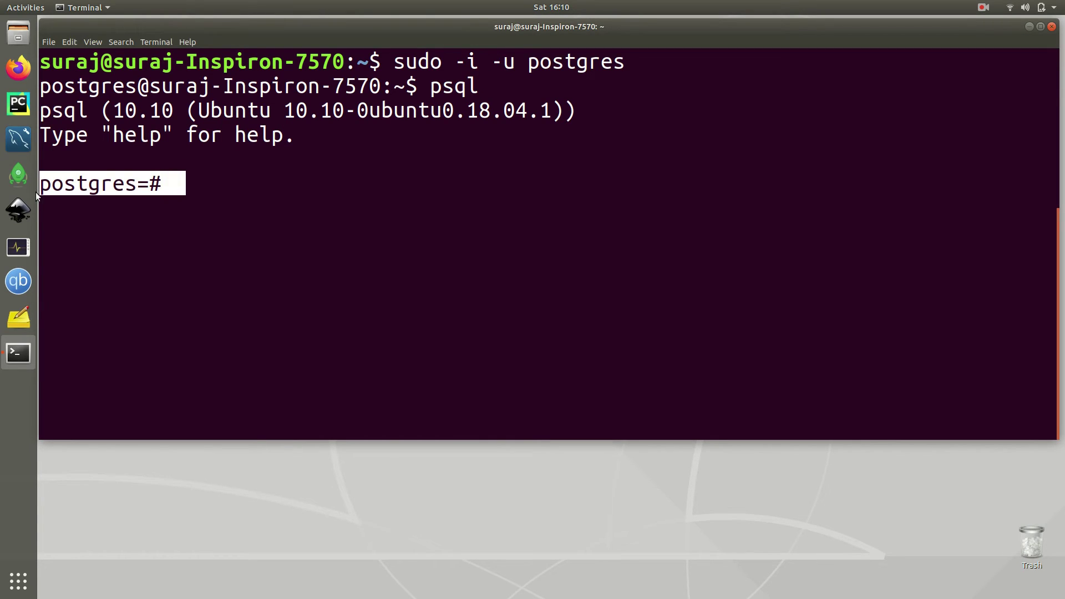
{"action": "left_click", "coordinate": [180, 183]}
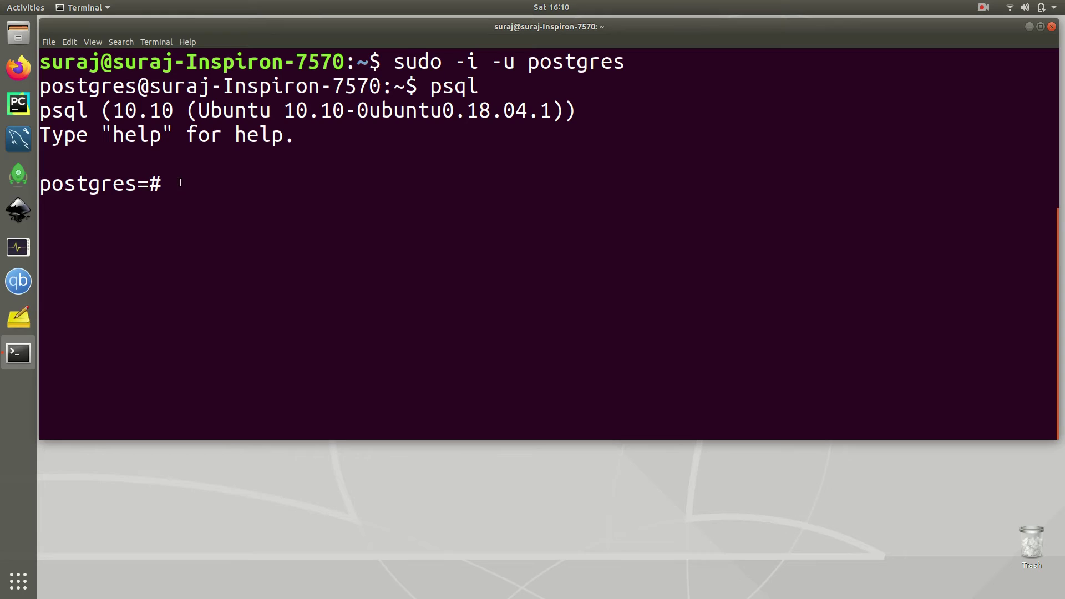
{"action": "type", "text": "\\"}
{"action": "type", "text": "d"}
{"action": "key", "text": "Return"}
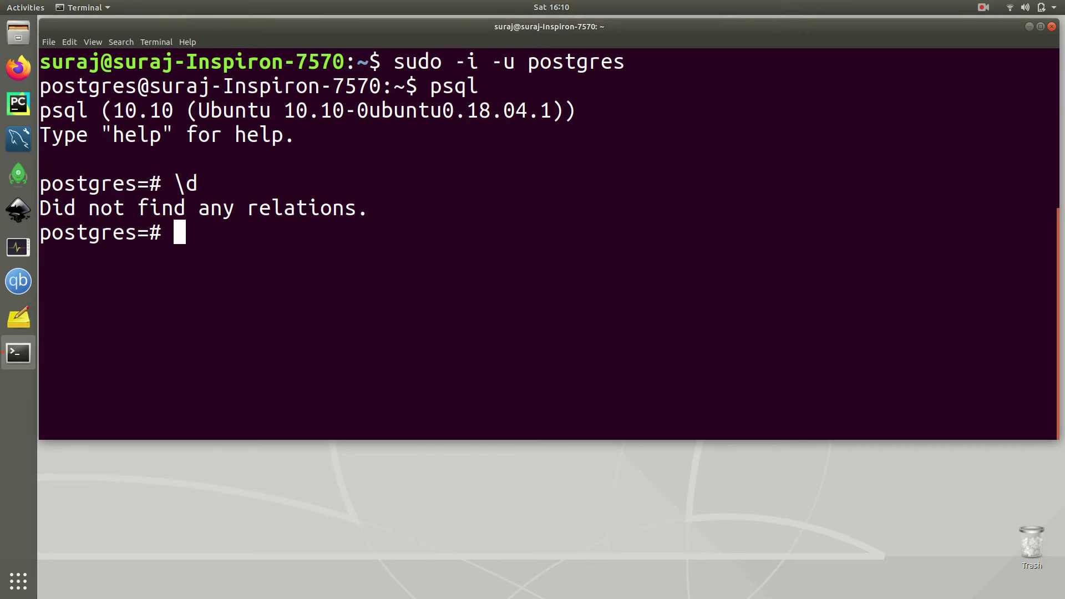
{"action": "type", "text": "\\"}
{"action": "type", "text": "l"}
Run '\l' to list the postgres, template0 and template1 databases with owners and encodings
{"action": "key", "text": "Return"}
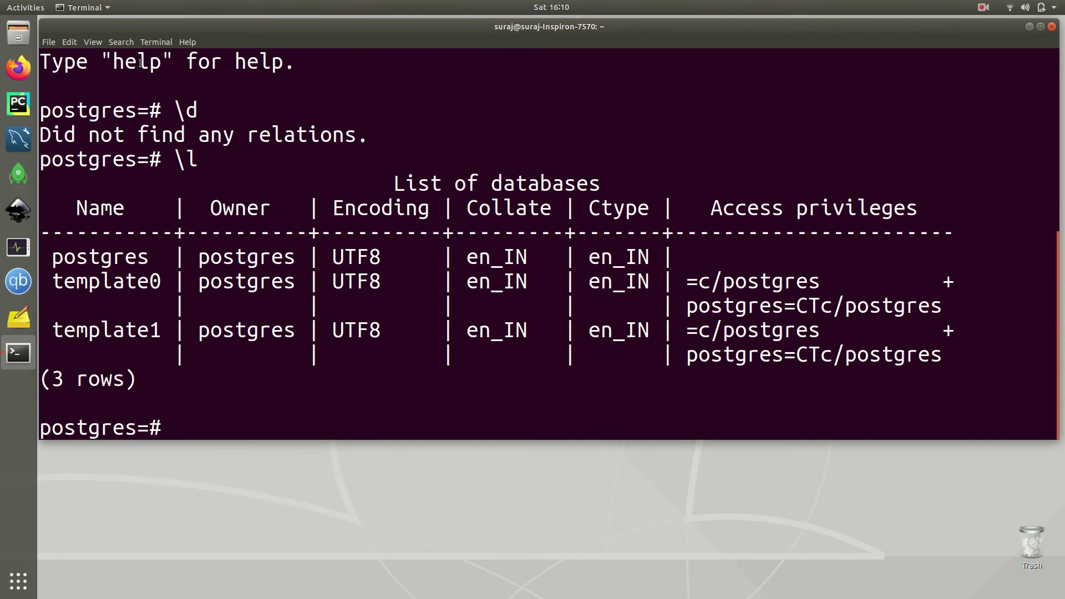
{"action": "left_click_drag", "start_coordinate": [392, 183], "coordinate": [599, 187]}
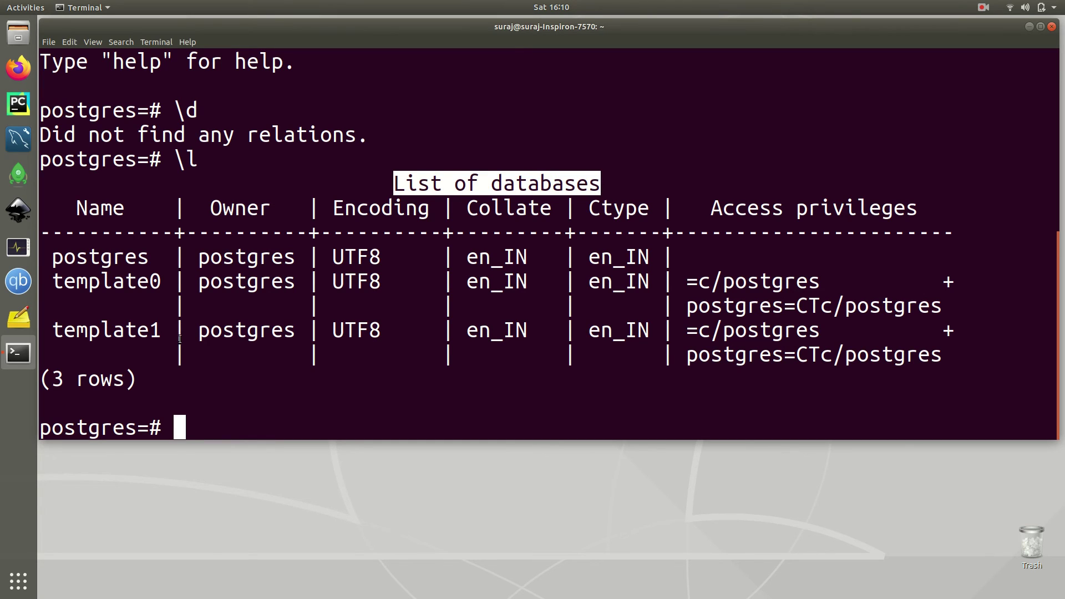
{"action": "left_click_drag", "start_coordinate": [167, 338], "coordinate": [51, 254]}
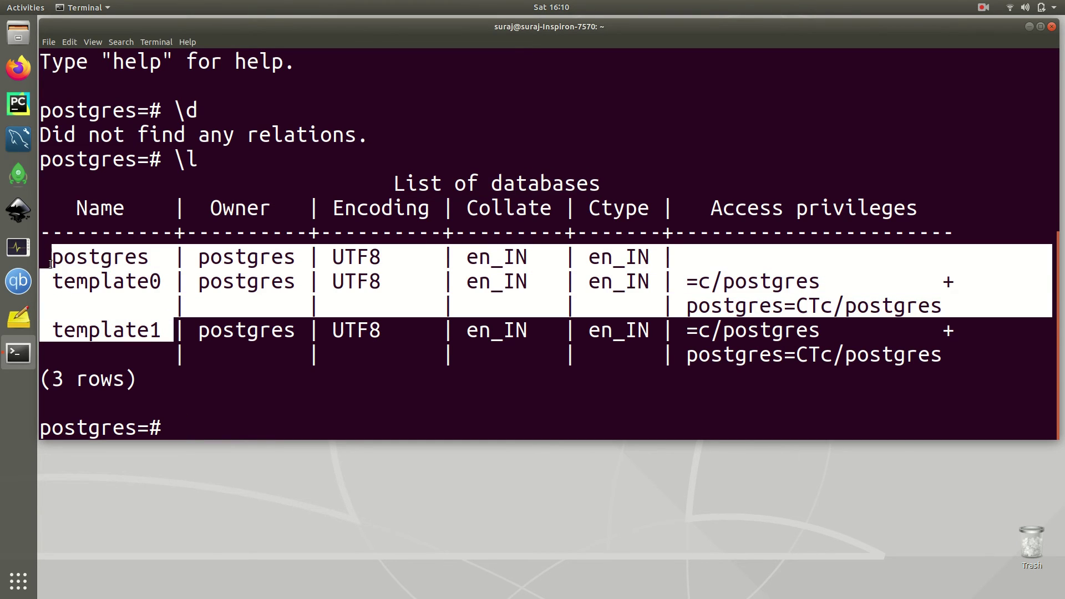
{"action": "left_click", "coordinate": [181, 426]}
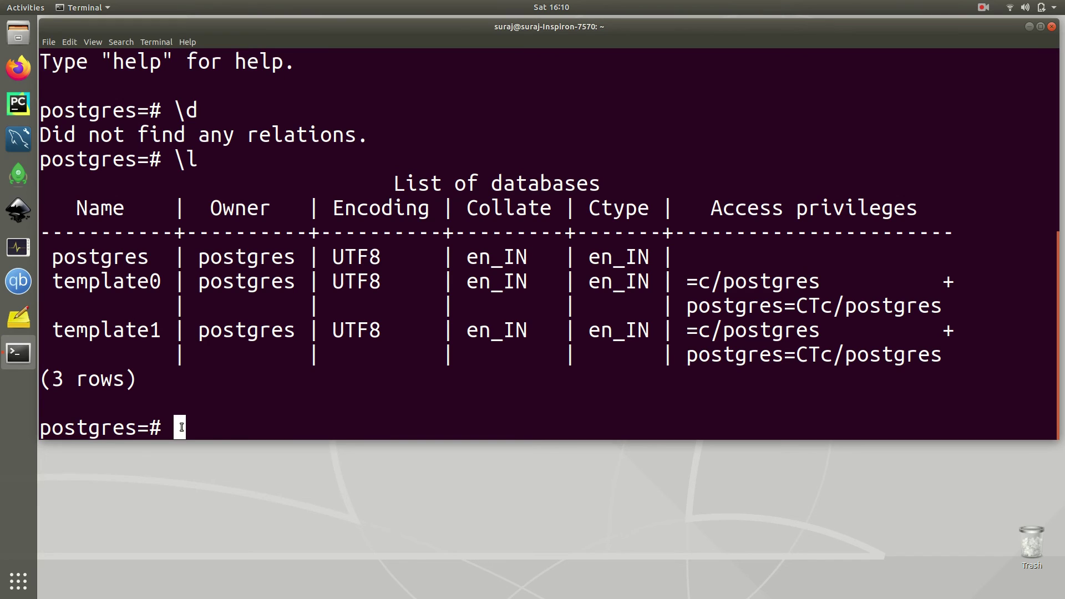
{"action": "type", "text": "\\"}
{"action": "type", "text": "du"}
Run '\du' to show the postgres role with Superuser, Create role, Create DB, Replication and Bypass RLS
{"action": "key", "text": "Return"}
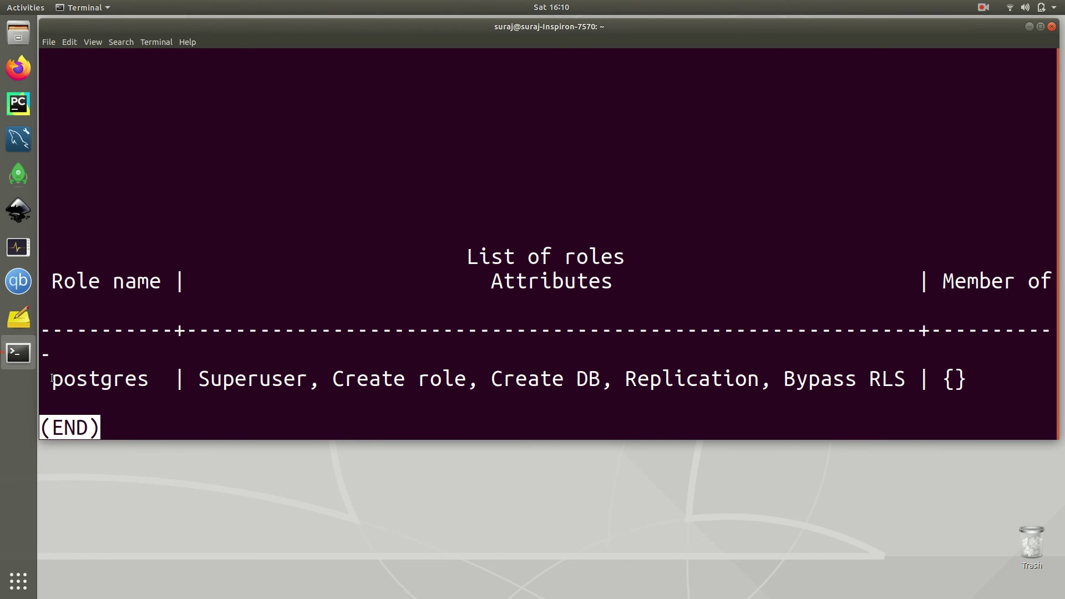
{"action": "left_click_drag", "start_coordinate": [53, 383], "coordinate": [863, 391]}
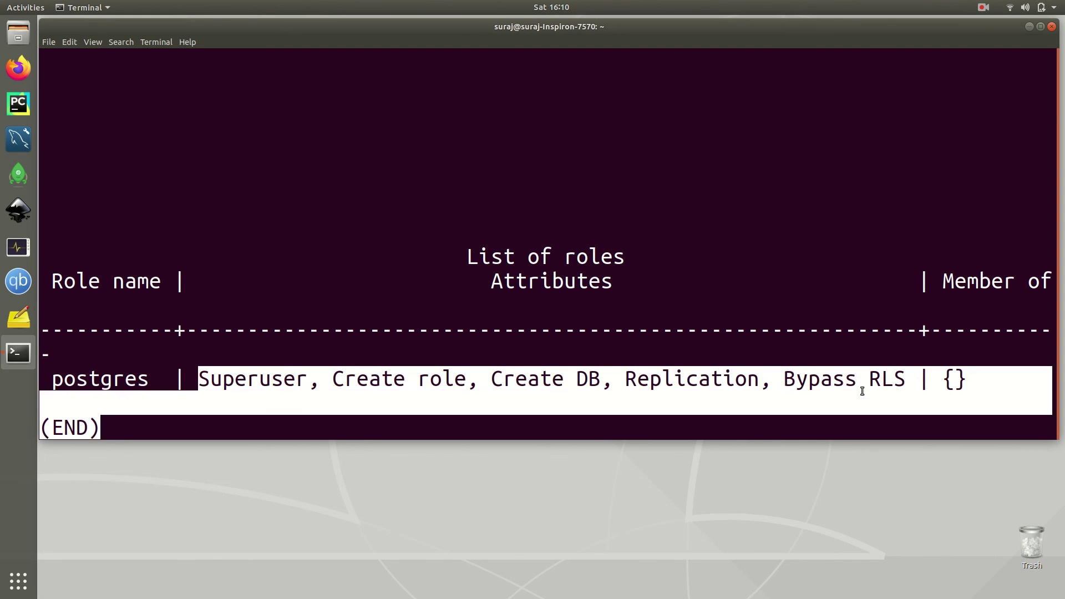
{"action": "left_click", "coordinate": [522, 326]}
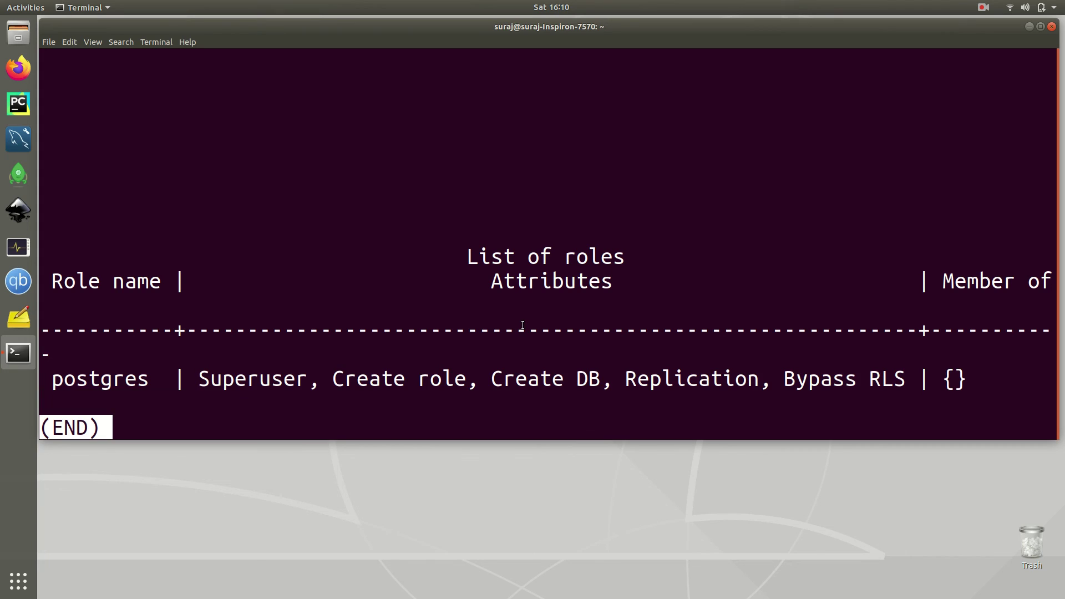